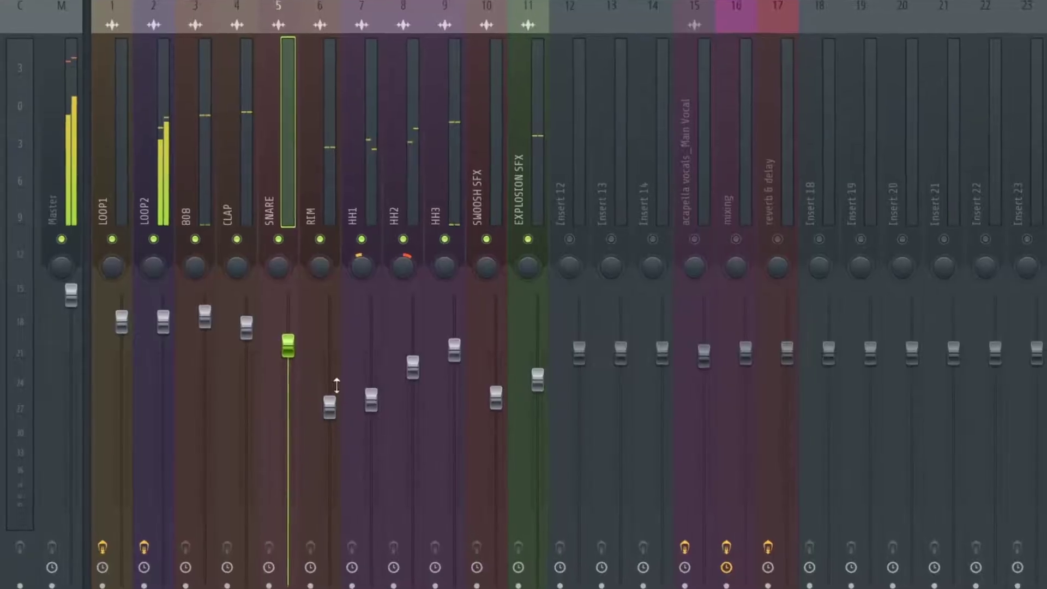
right_click(408, 222)
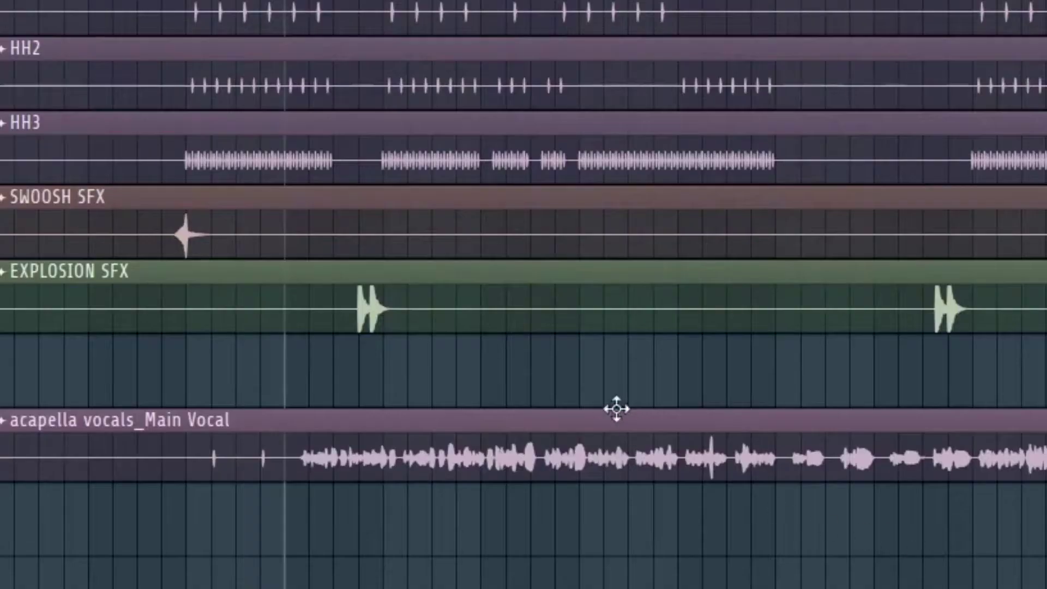
left_click_drag(444, 510, 591, 570)
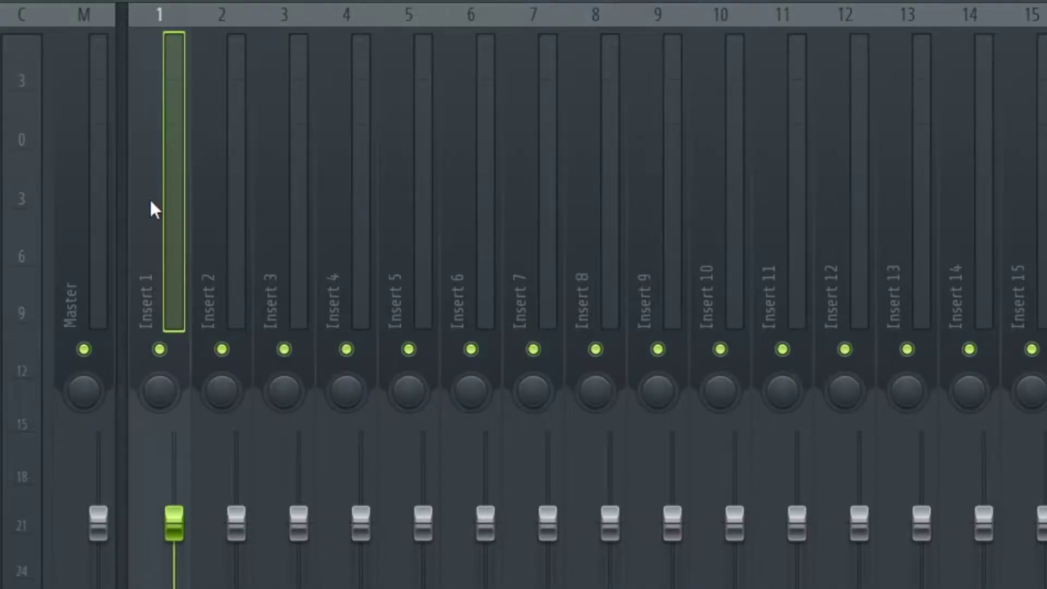
Step: Route the selected channels to consecutive mixer tracks starting from Insert 1
right_click(150, 208)
mouse_move(311, 223)
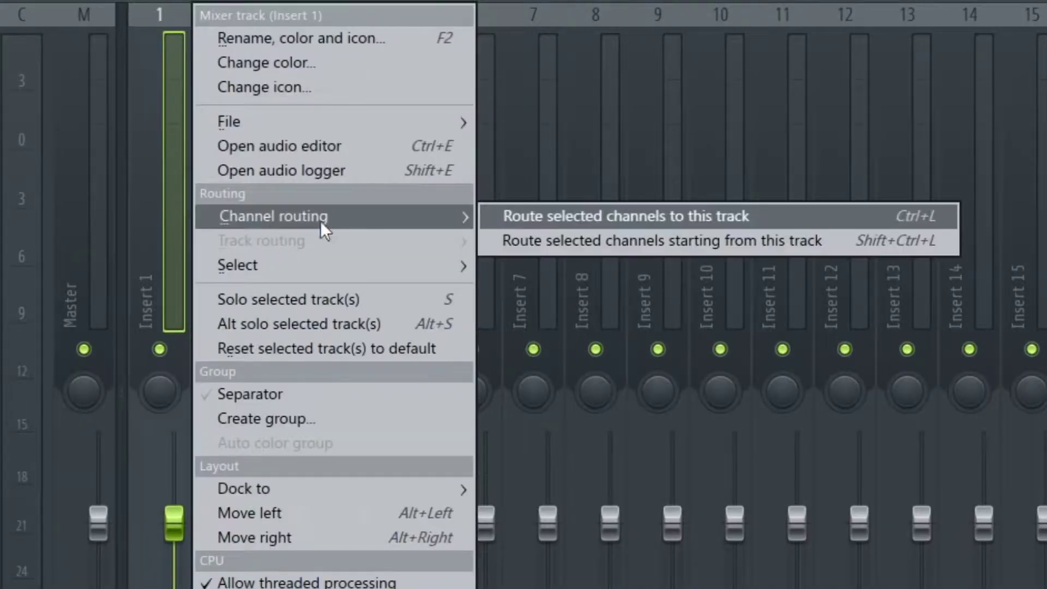
left_click(636, 241)
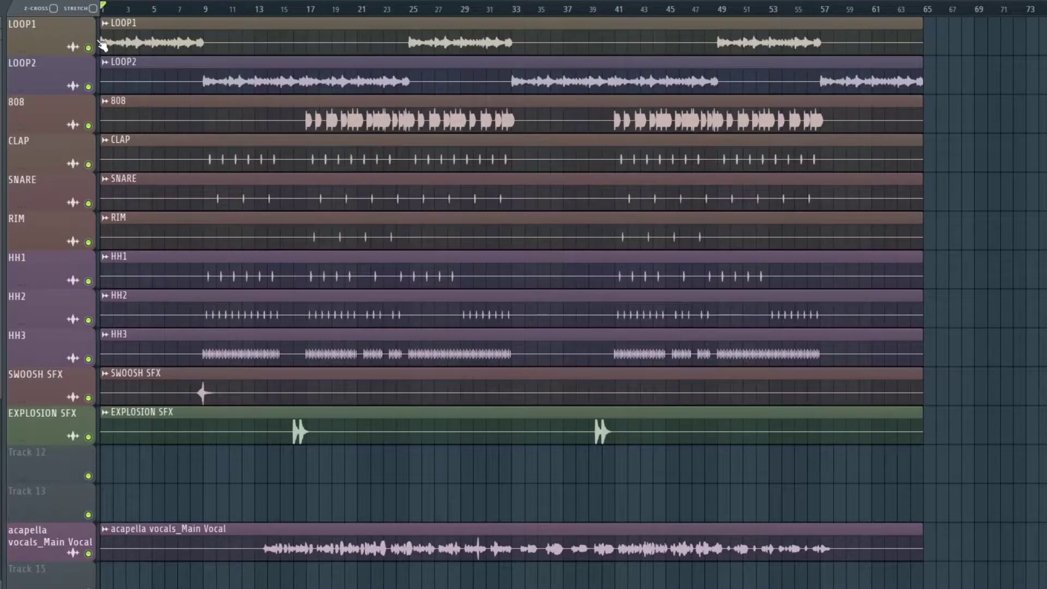
Step: Open the LOOP1 clip's channel settings and play it, and check the LOOP2 clip in the playlist as well
double_click(102, 44)
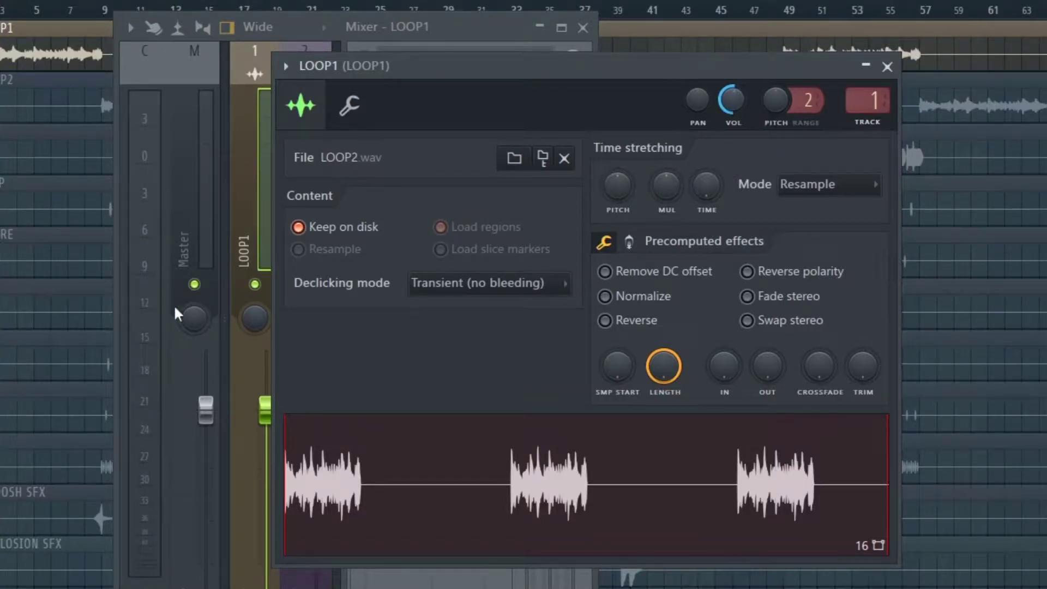
key("space")
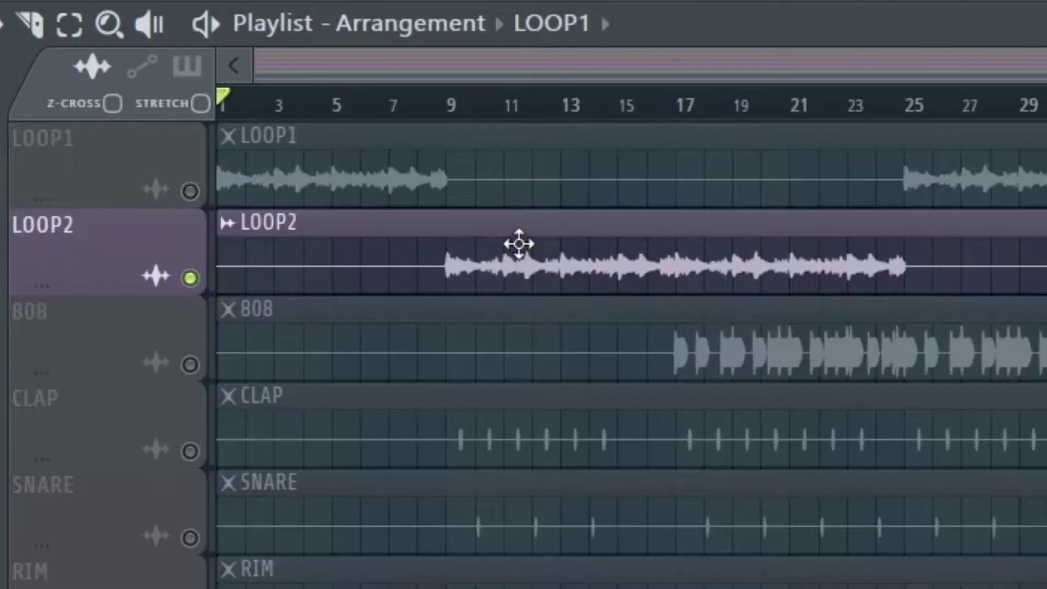
double_click(519, 244)
left_click_drag(539, 355, 572, 354)
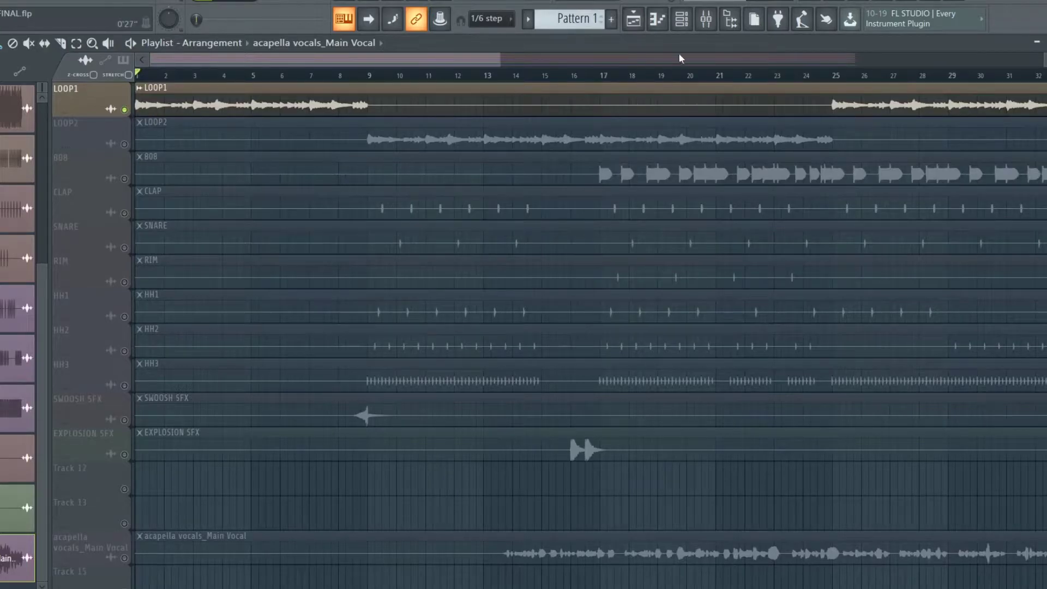
Step: Load Fruity parametric EQ 2 on the LOOP1 mixer track and raise its low-cut frequency into the bass range
left_click(703, 25)
left_click(1009, 87)
left_click(785, 50)
left_click(465, 175)
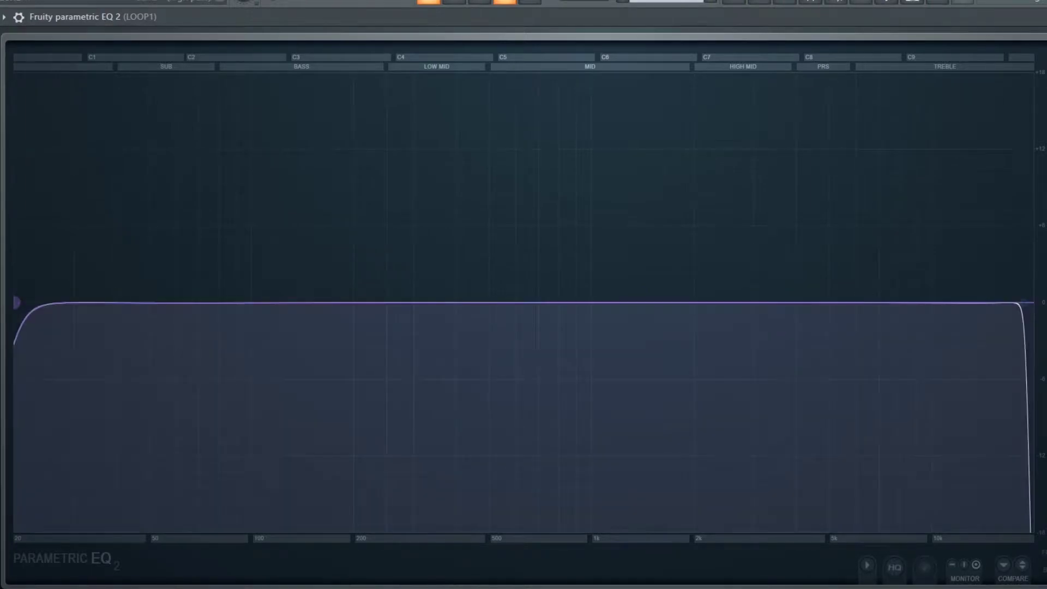
left_click_drag(19, 302, 281, 302)
left_click_drag(305, 302, 312, 302)
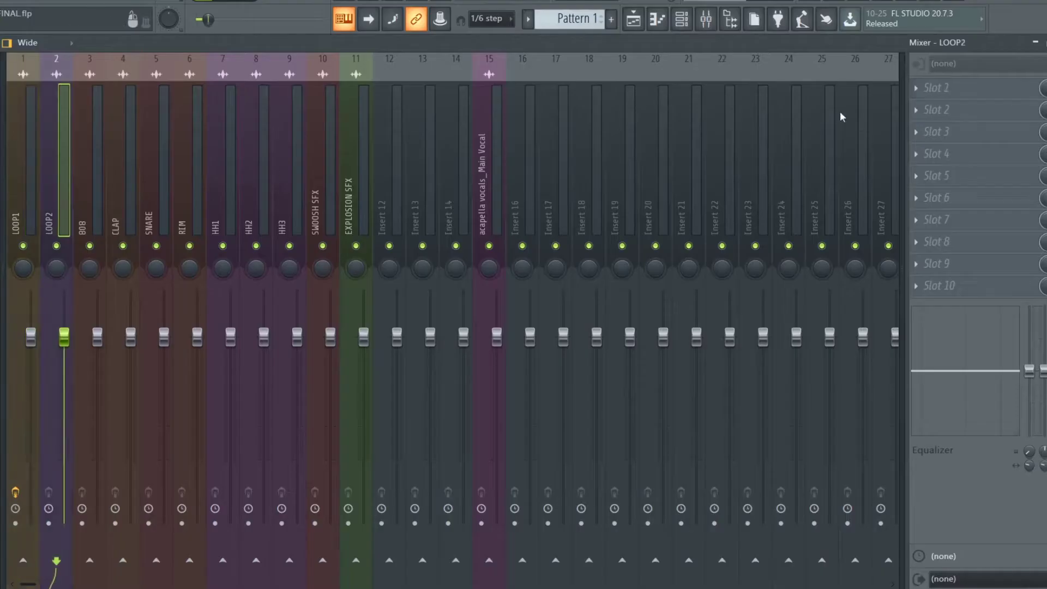
Step: Load Fruity parametric EQ 2 on the LOOP2 mixer track and raise its high-cut frequency past 1468 Hz
left_click(985, 89)
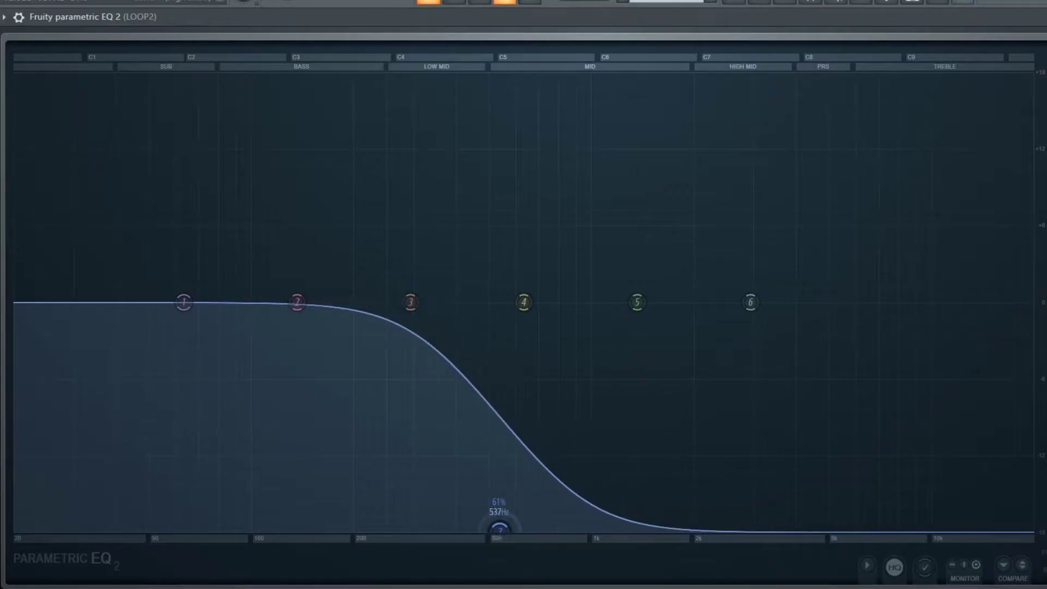
left_click_drag(498, 529, 543, 529)
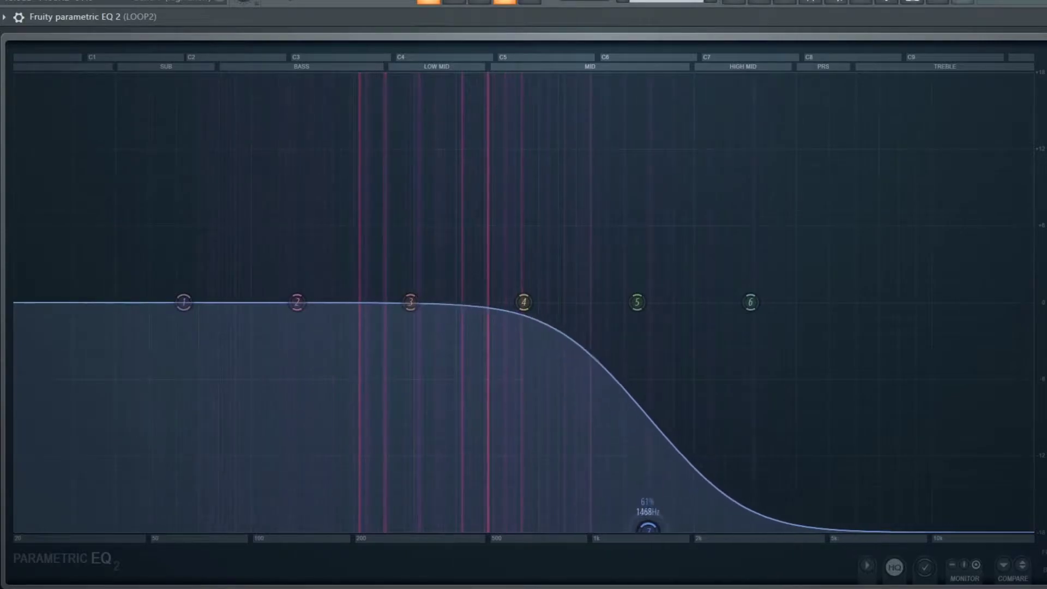
left_click_drag(623, 530, 673, 529)
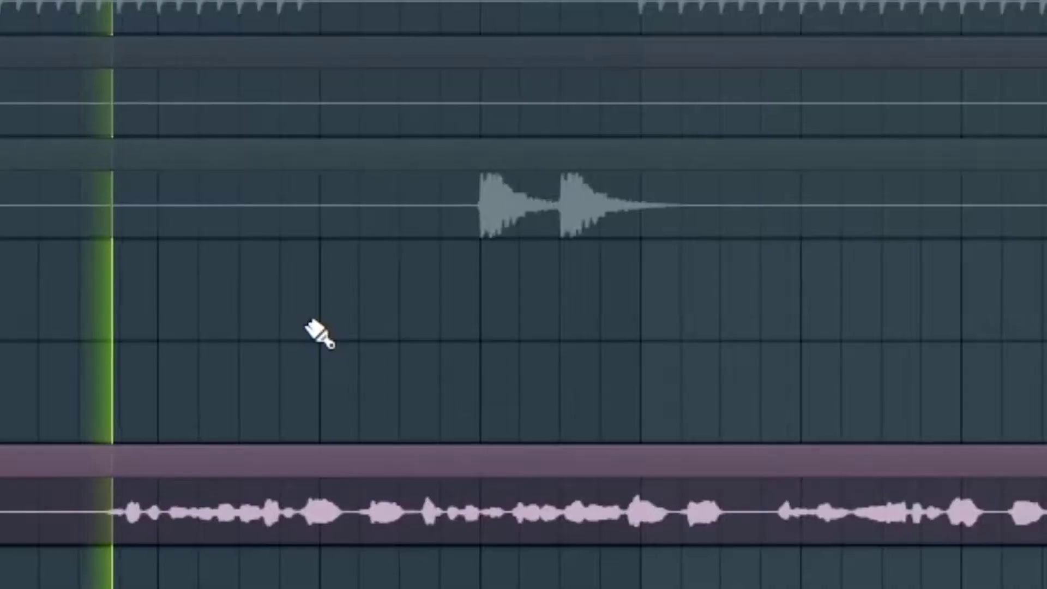
Step: Route the main vocal track to Insert 16 and load Fruity Multiband Compressor in that insert's first effect slot
scroll(320, 335, "down", 2)
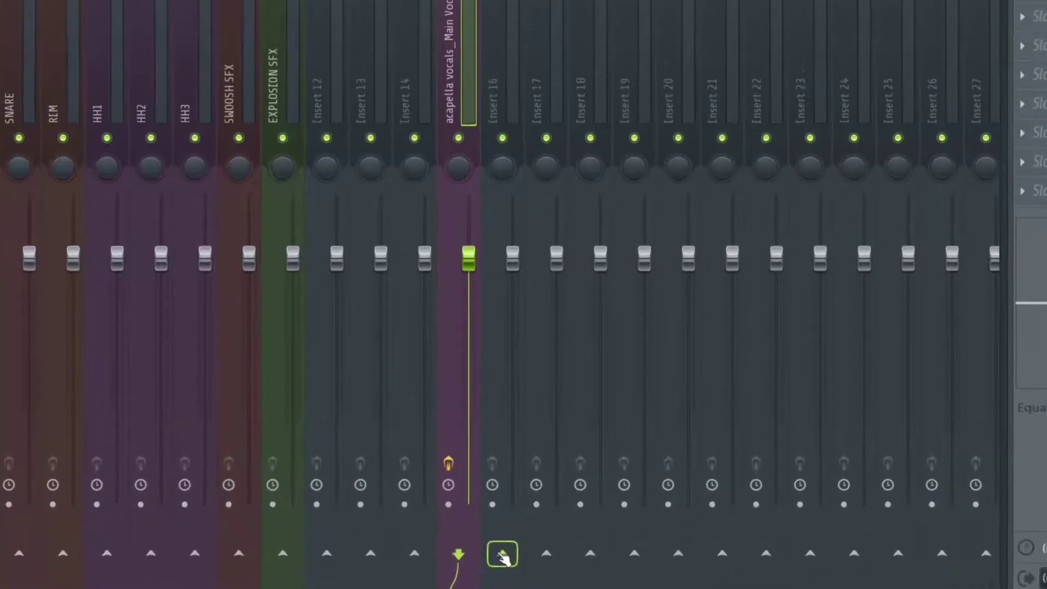
left_click(496, 561)
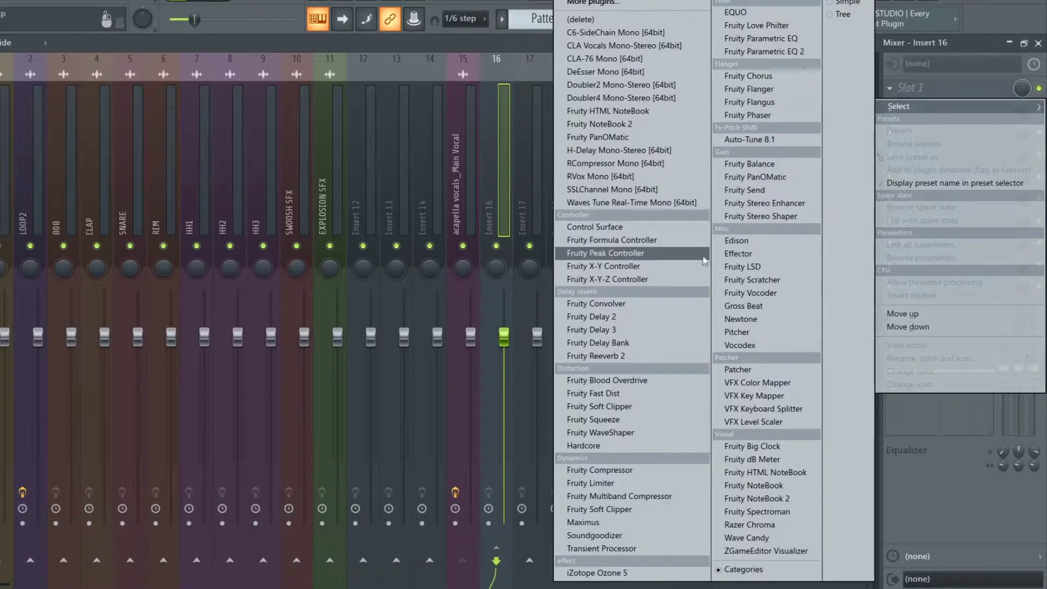
left_click(619, 495)
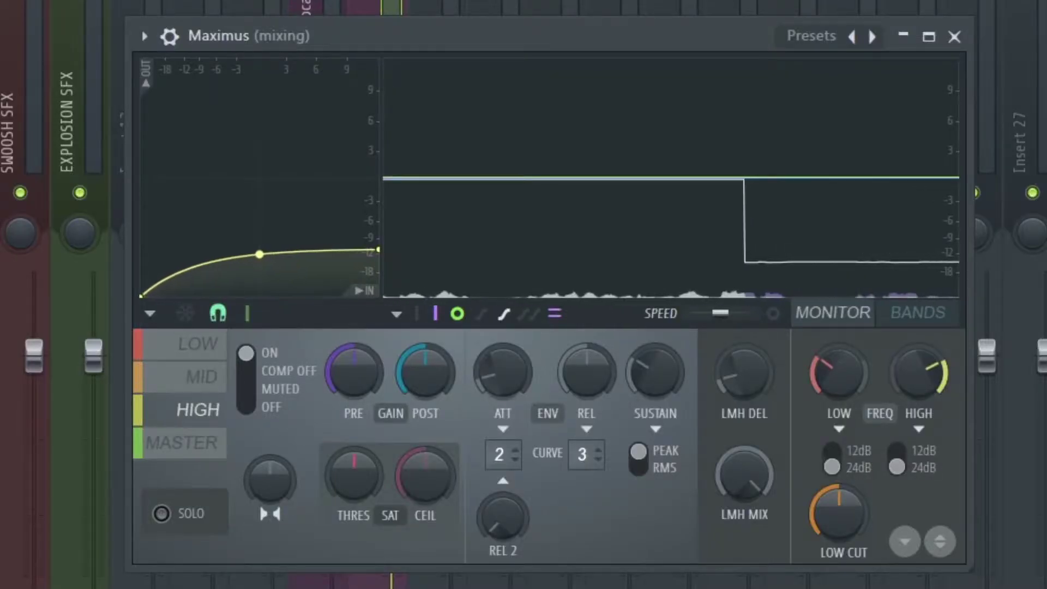
Step: Raise the middle point of Maximus's HIGH band curve and make the mixing track's EQ dip near 275 Hz shallower
mouse_move(259, 255)
left_mouse_down()
mouse_move(260, 305)
mouse_move(260, 234)
left_mouse_up()
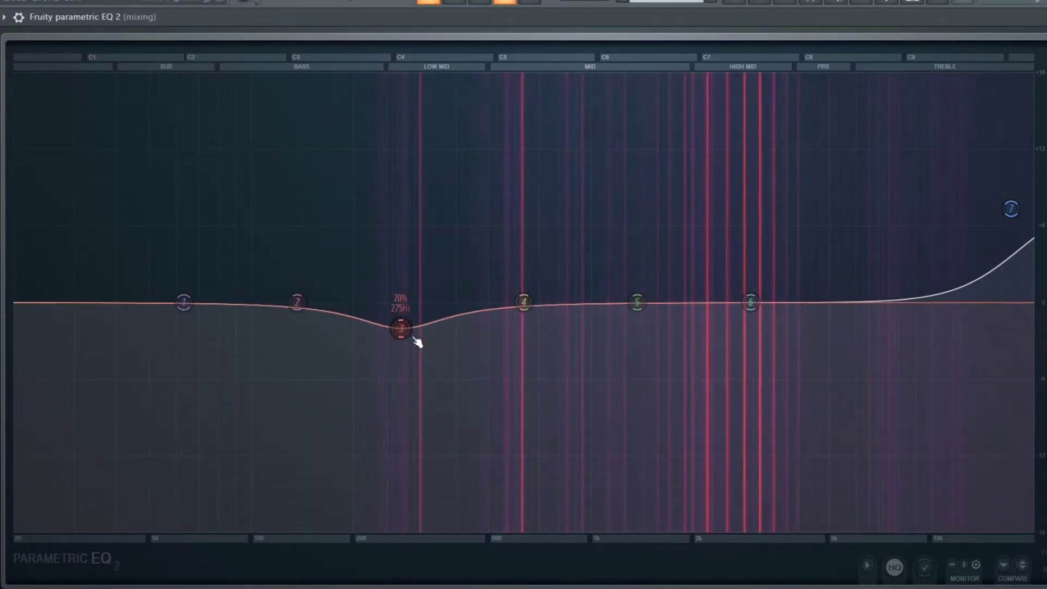
left_click_drag(417, 342, 417, 333)
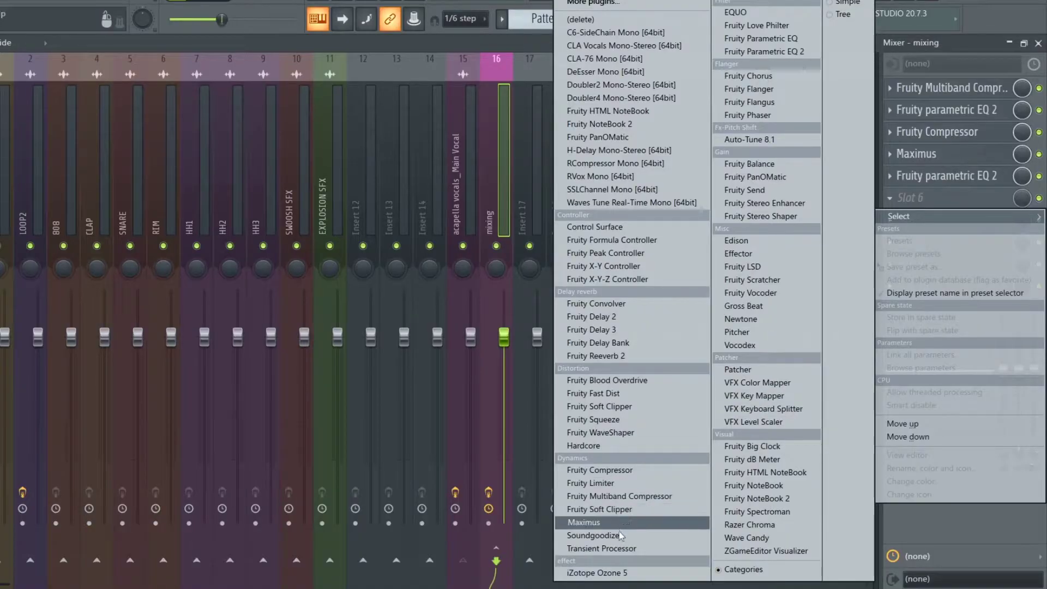
Step: Add Soundgoodizer to slot 6 of the mixing track
left_click(620, 536)
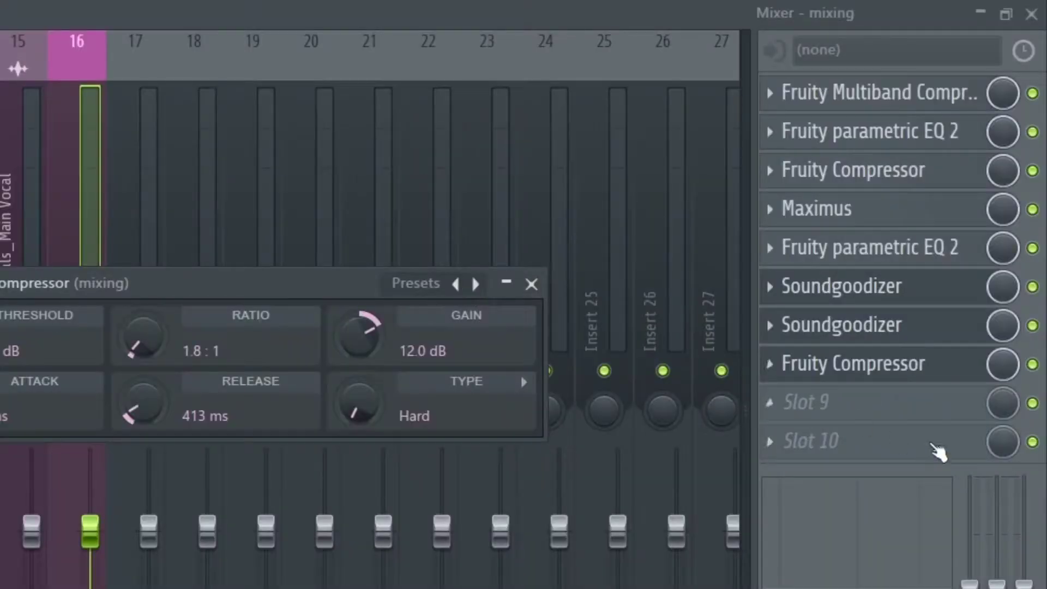
Step: Load Fruity Limiter in slot 9 of the mixing track, show its COMP settings and raise its gain slightly
left_click(885, 416)
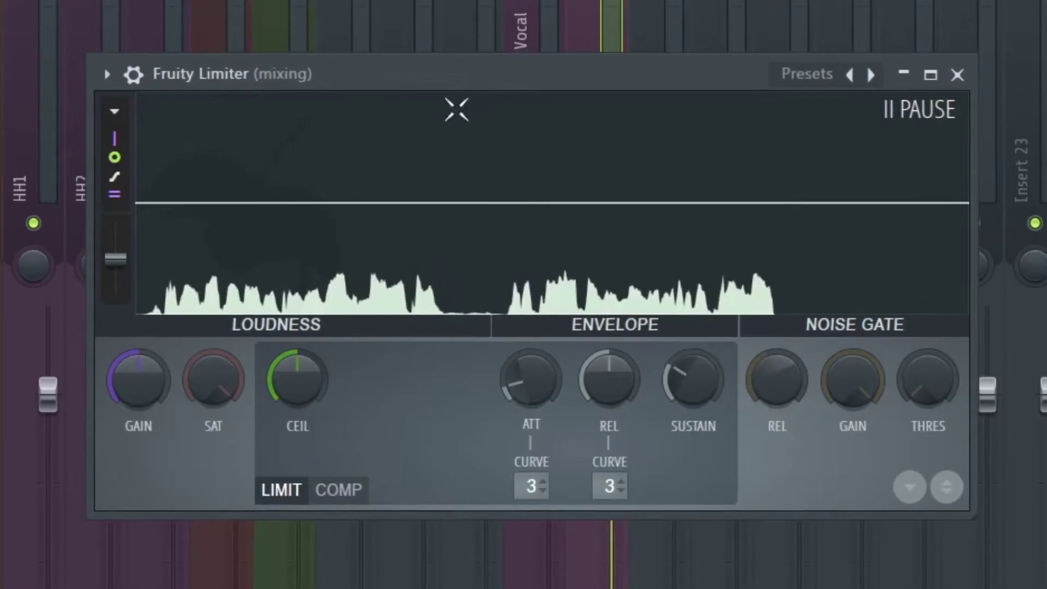
left_click(338, 489)
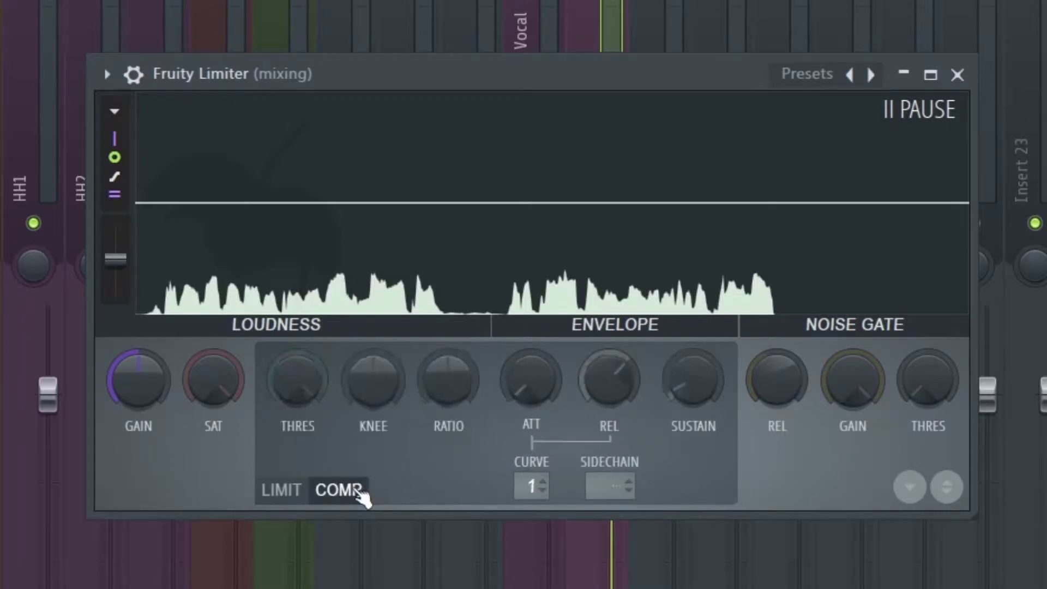
left_click(360, 493)
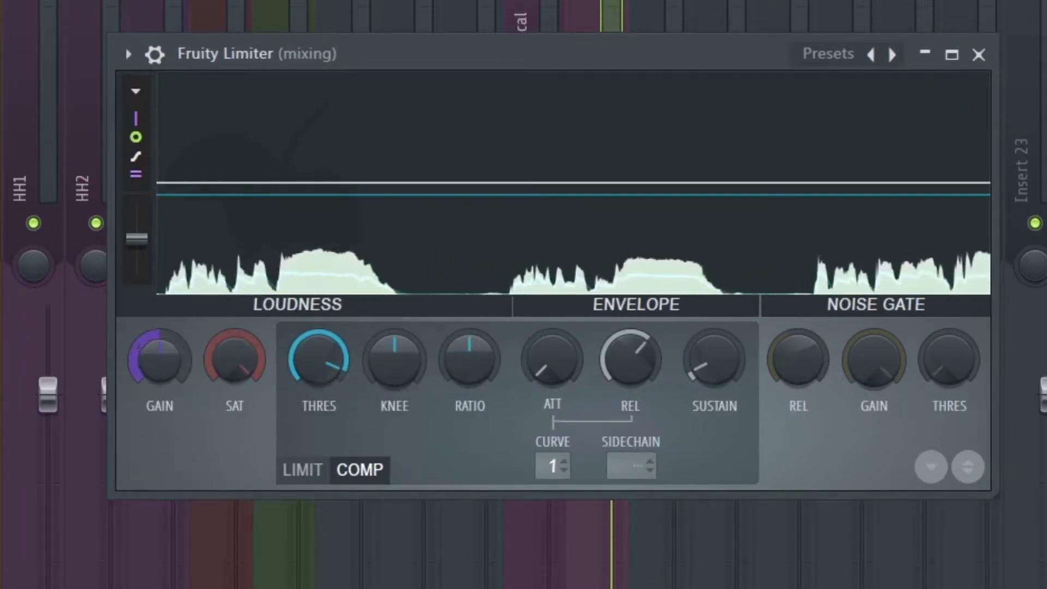
left_click_drag(159, 358, 160, 349)
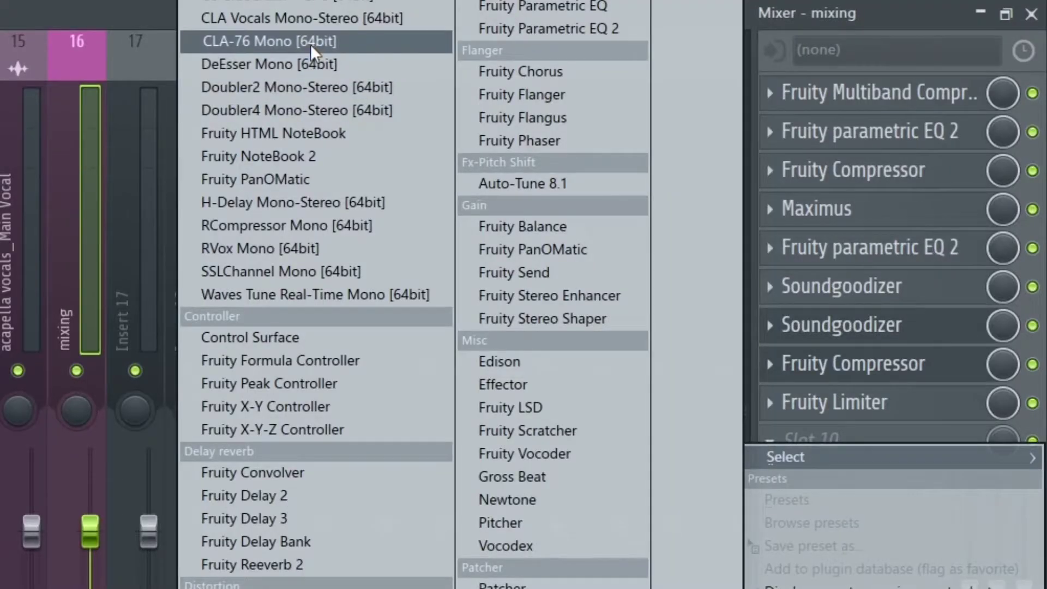
Step: Add DeEsser Mono to slot 10 of the mixing track and adjust its threshold to about -22
left_click(251, 67)
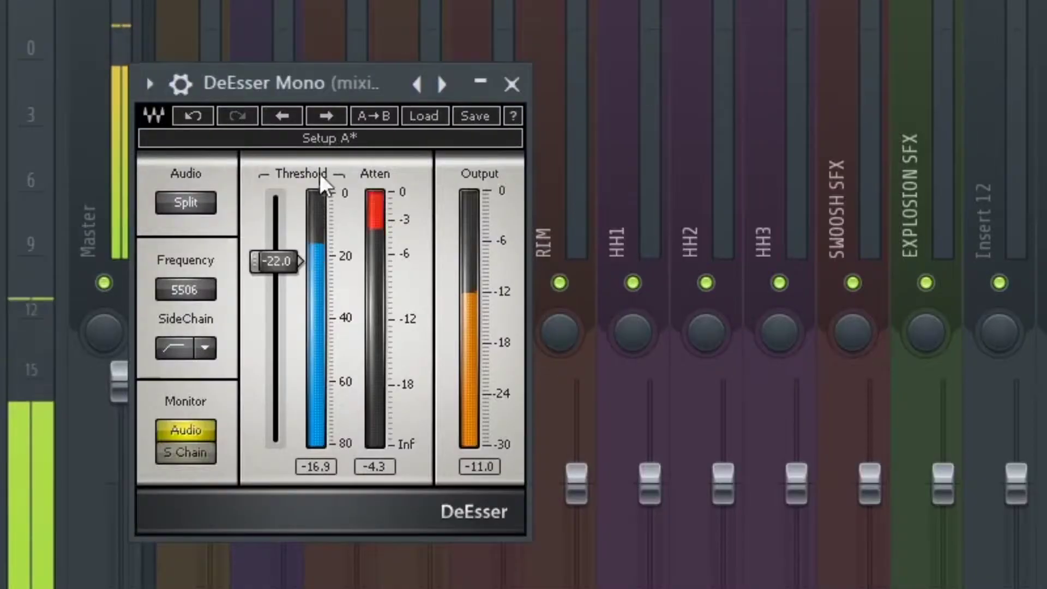
left_click_drag(407, 87, 533, 87)
left_click_drag(404, 267, 404, 269)
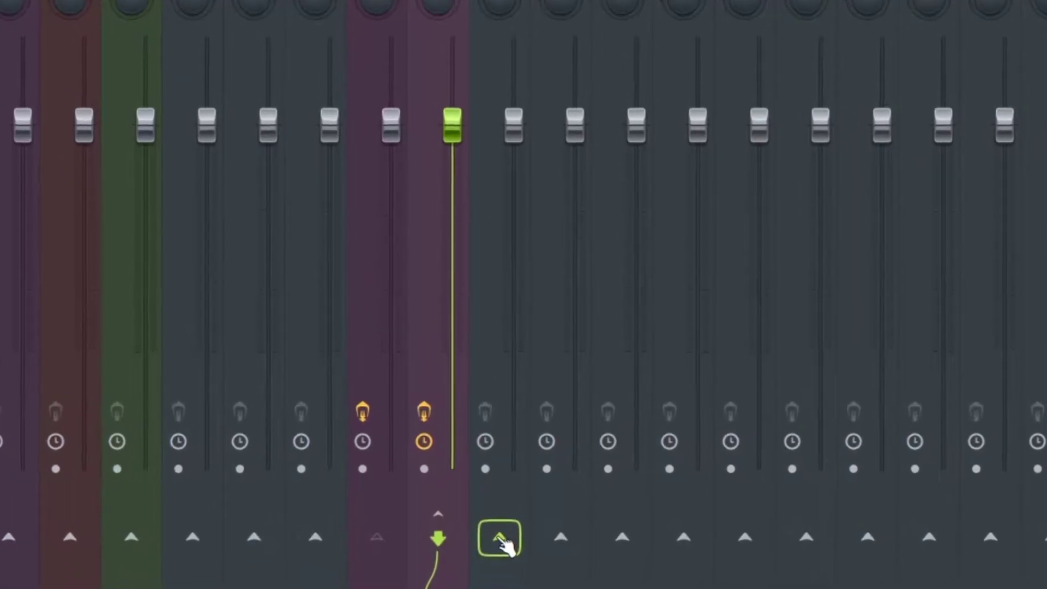
Step: Route the mixing track to Insert 17 and load Fruity Reeverb 2 in that insert's first effect slot
left_click(466, 573)
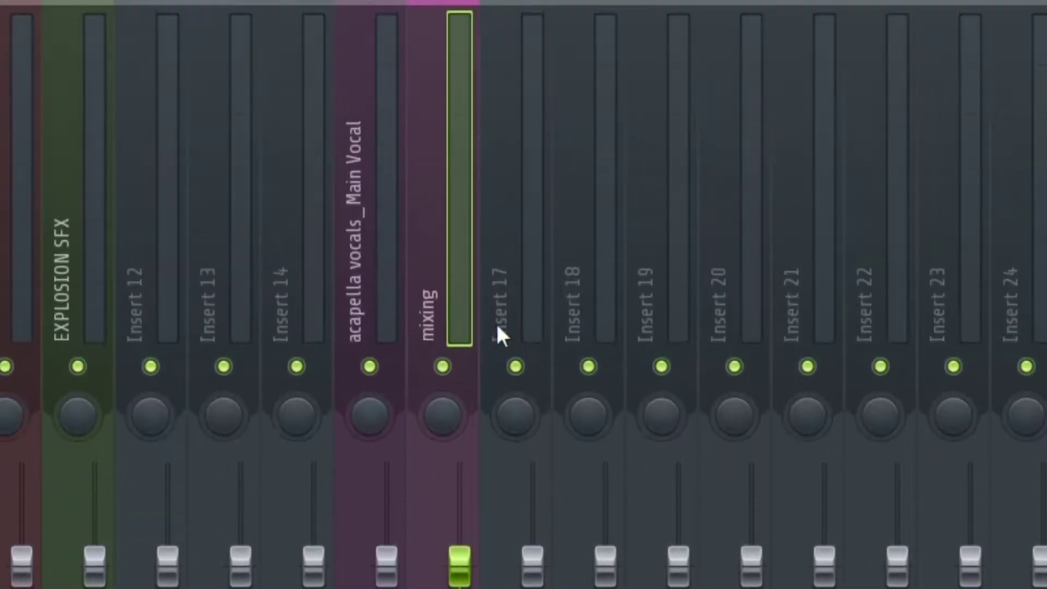
left_click(534, 256)
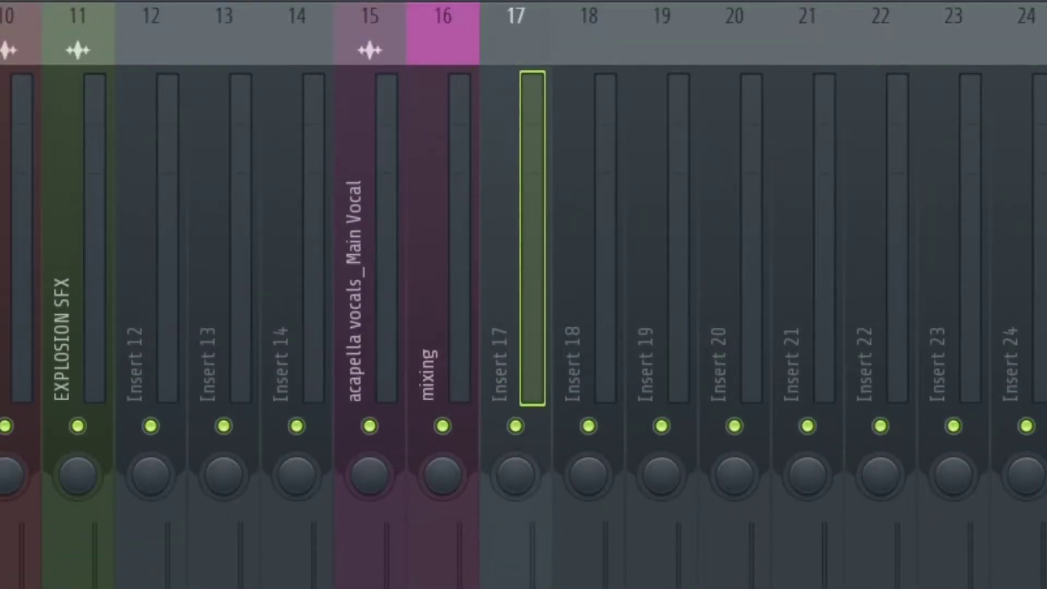
left_click(1045, 18)
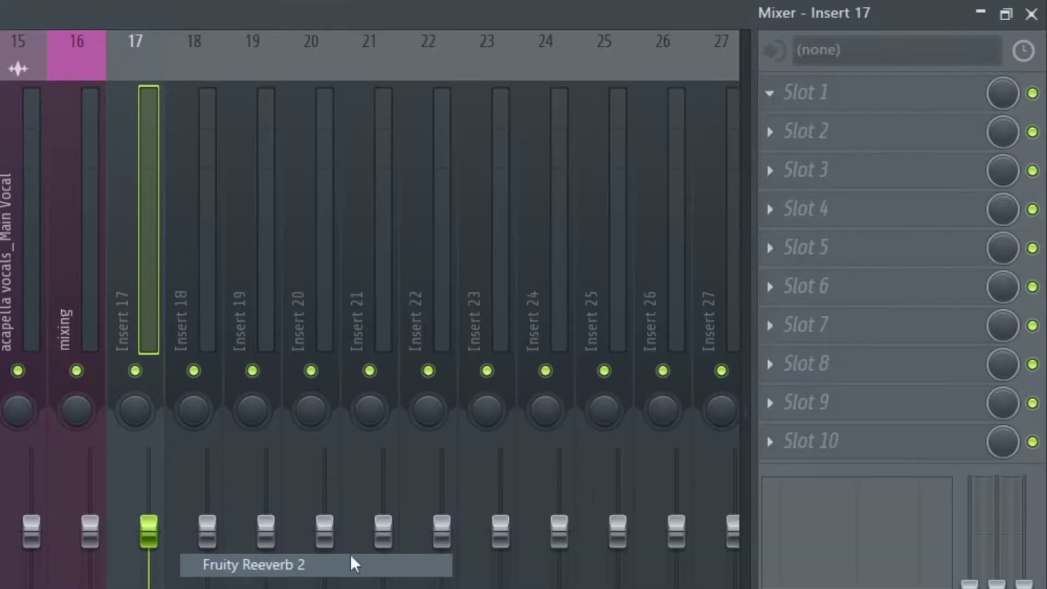
left_click(327, 565)
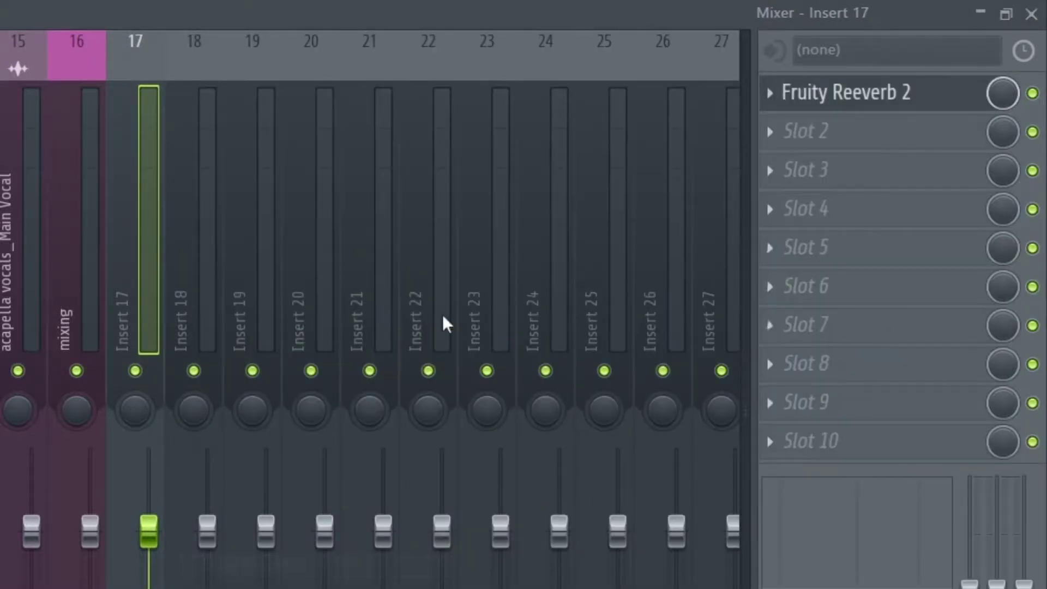
Step: Set up H-Delay with a 1/4 delay on the reverb & delay track and lower Fruity Reeverb 2's ER level
left_click(817, 132)
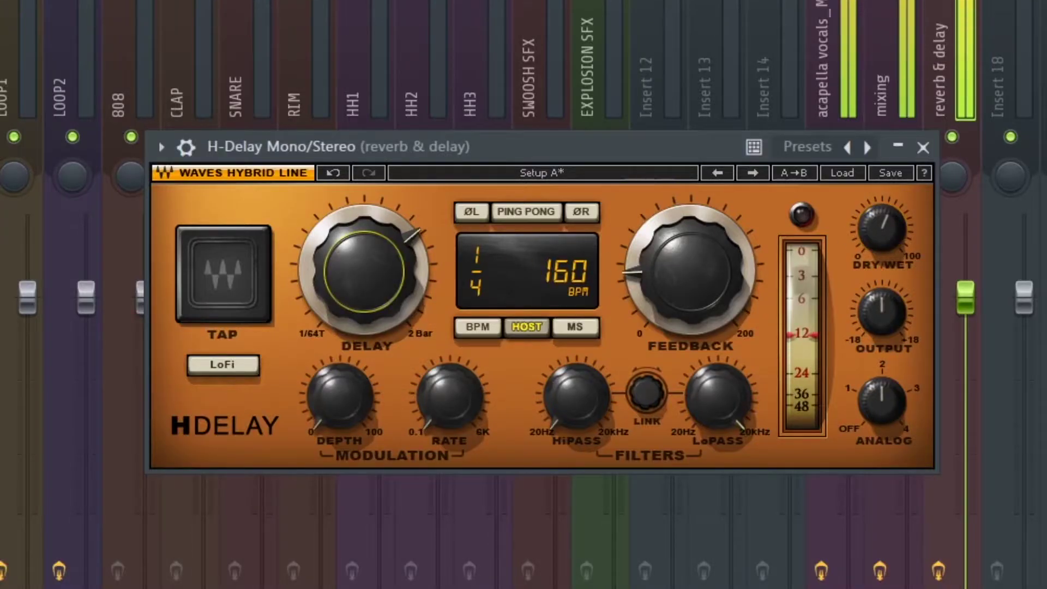
left_click_drag(371, 297, 371, 295)
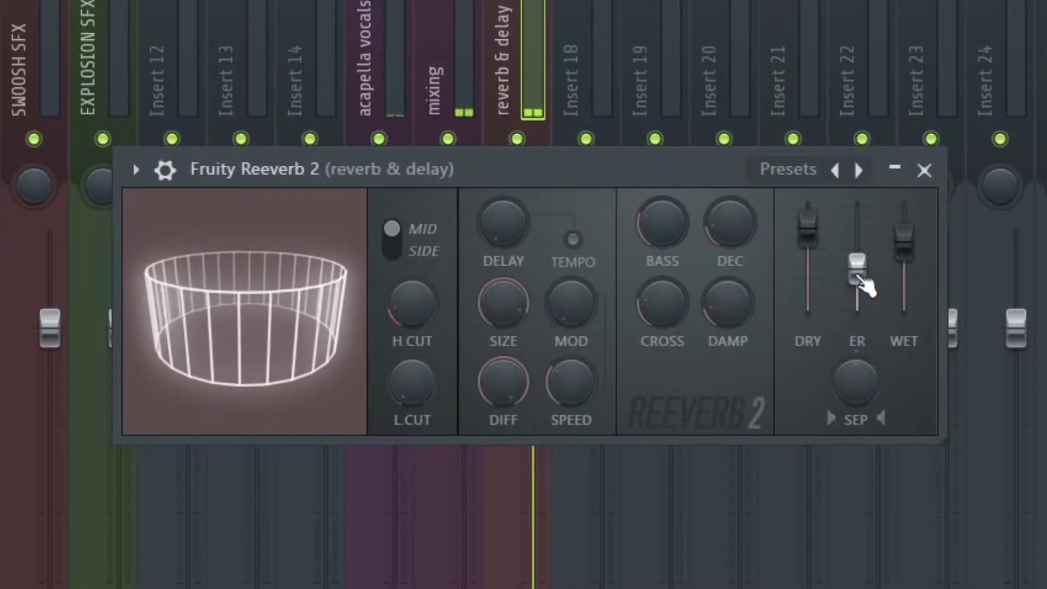
left_click_drag(860, 280, 860, 289)
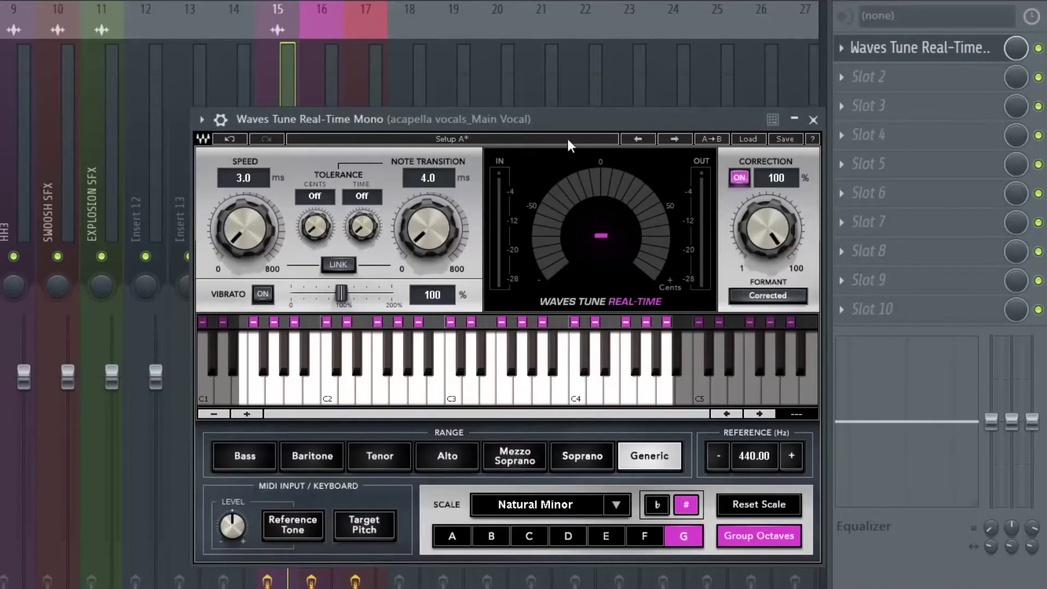
Step: Close Waves Tune Real-Time and review the effect chains of the main vocal, mixing, and reverb & delay tracks
left_click_drag(569, 122, 398, 99)
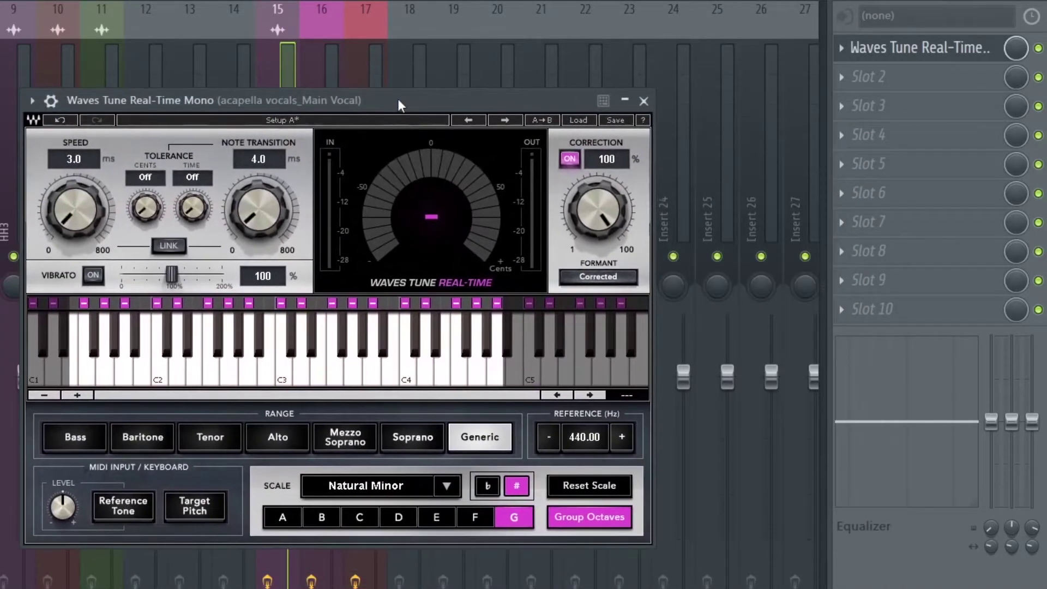
key("Escape")
left_click(320, 93)
left_click(277, 86)
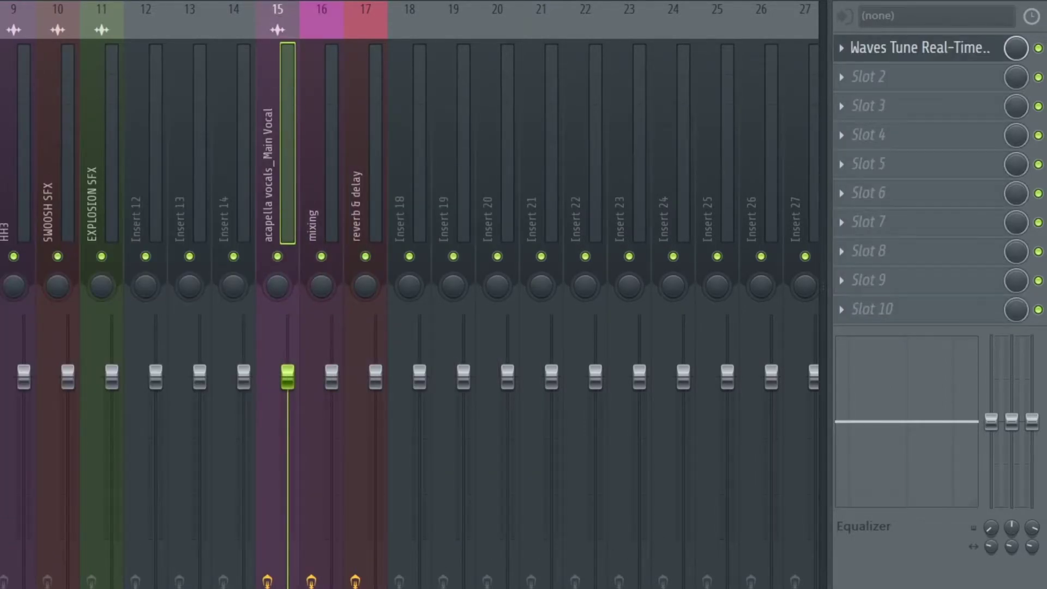
left_click(319, 172)
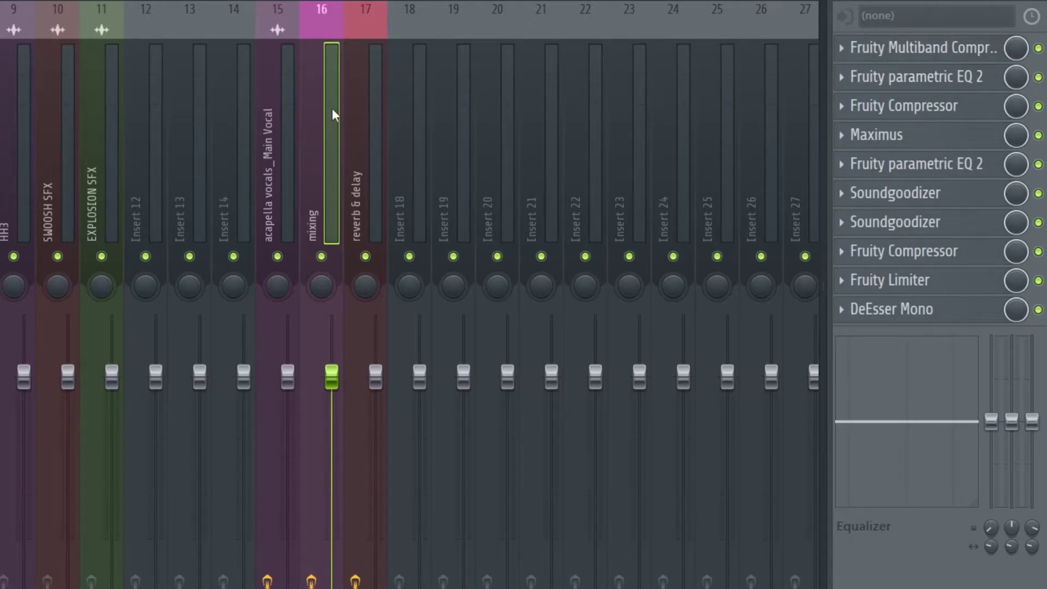
left_click(374, 218)
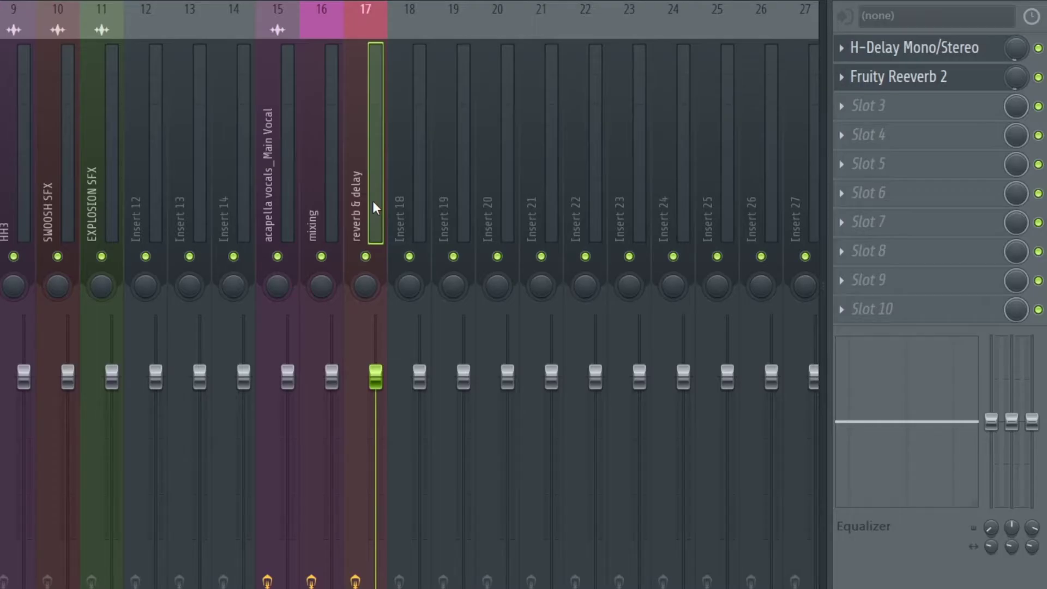
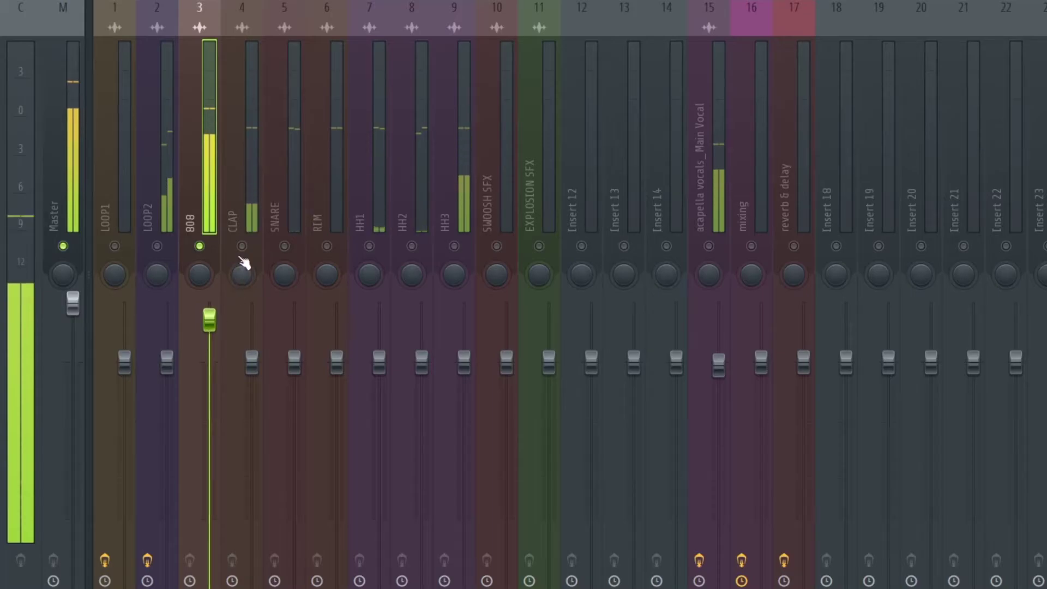
Step: Balance the CLAP, SNARE and RIM tracks against the 808 by raising the clap, slightly raising the snare and lowering the rim
left_click(244, 220)
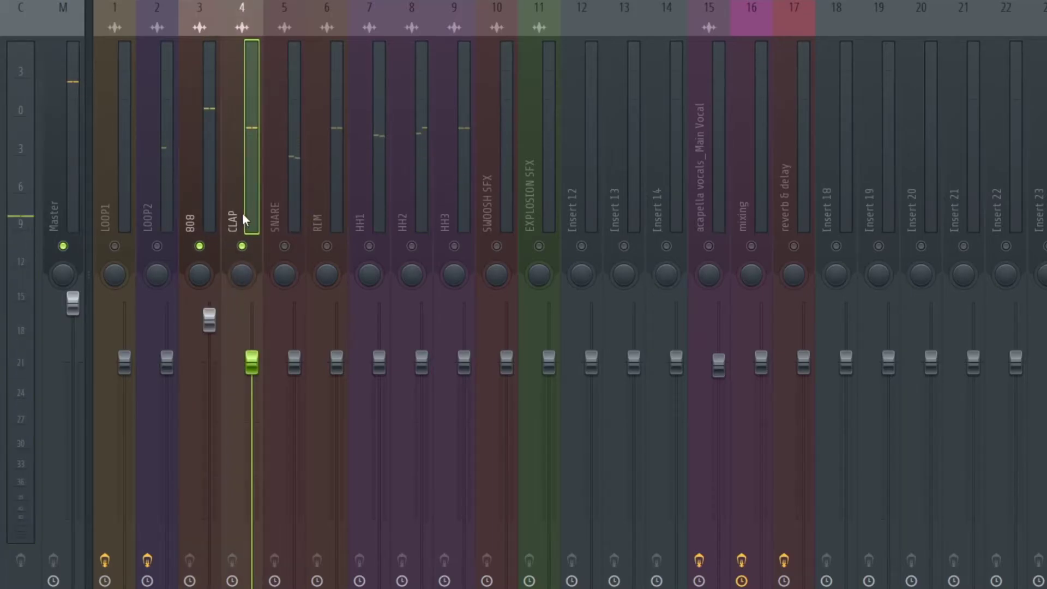
left_click_drag(251, 360, 294, 357)
left_click(257, 341)
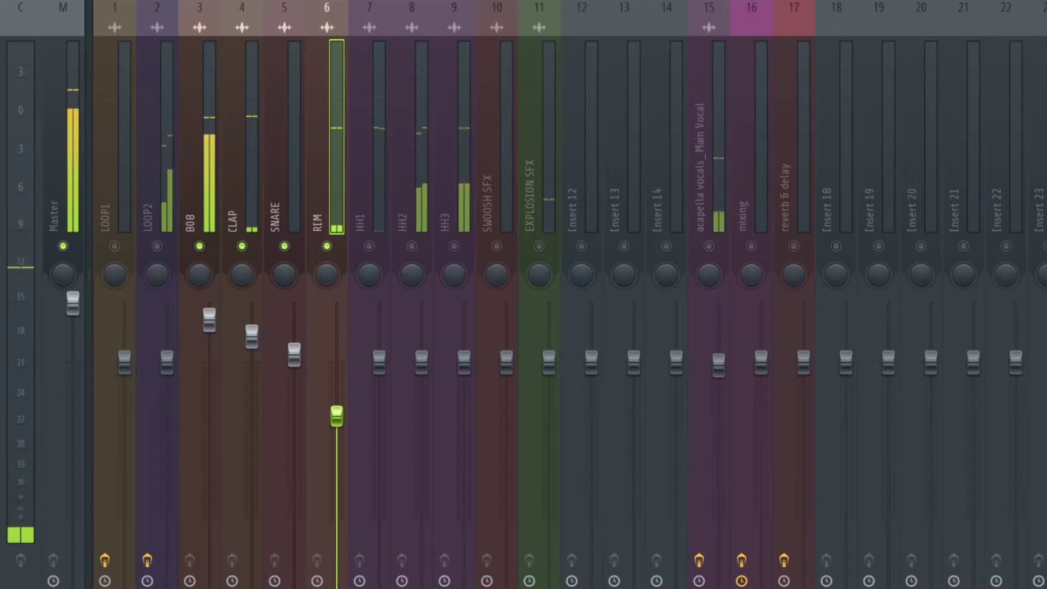
Step: Balance the hi-hats by lowering HH1, panned slightly left, and HH2, panned slightly right, and raising HH3 slightly
left_click_drag(379, 362, 379, 381)
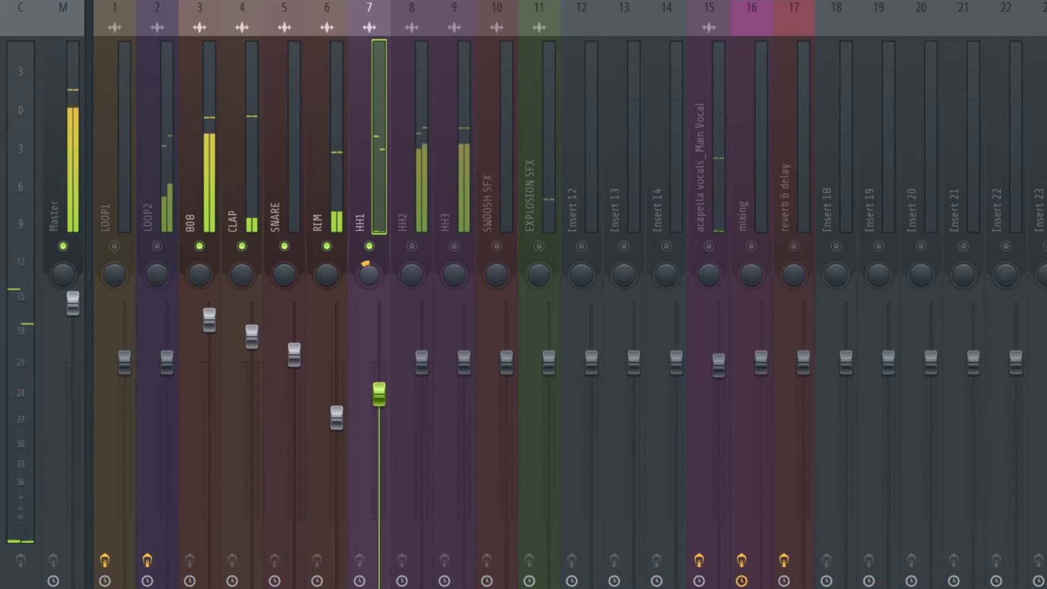
left_click_drag(379, 394, 379, 400)
left_click(430, 254)
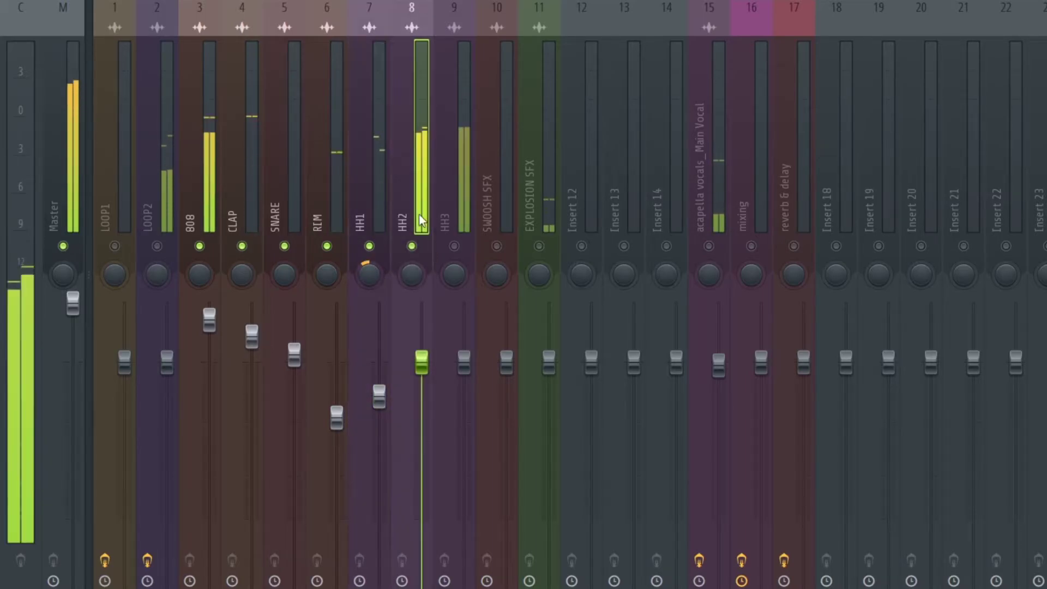
left_click_drag(421, 363, 421, 385)
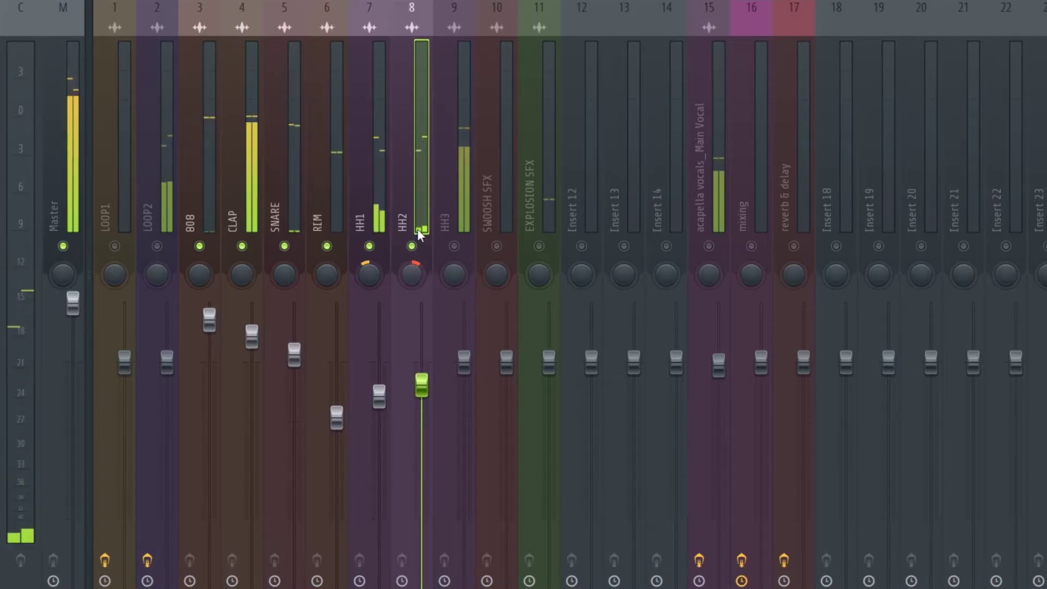
left_click(453, 246)
left_click(464, 362)
left_click_drag(464, 363, 472, 355)
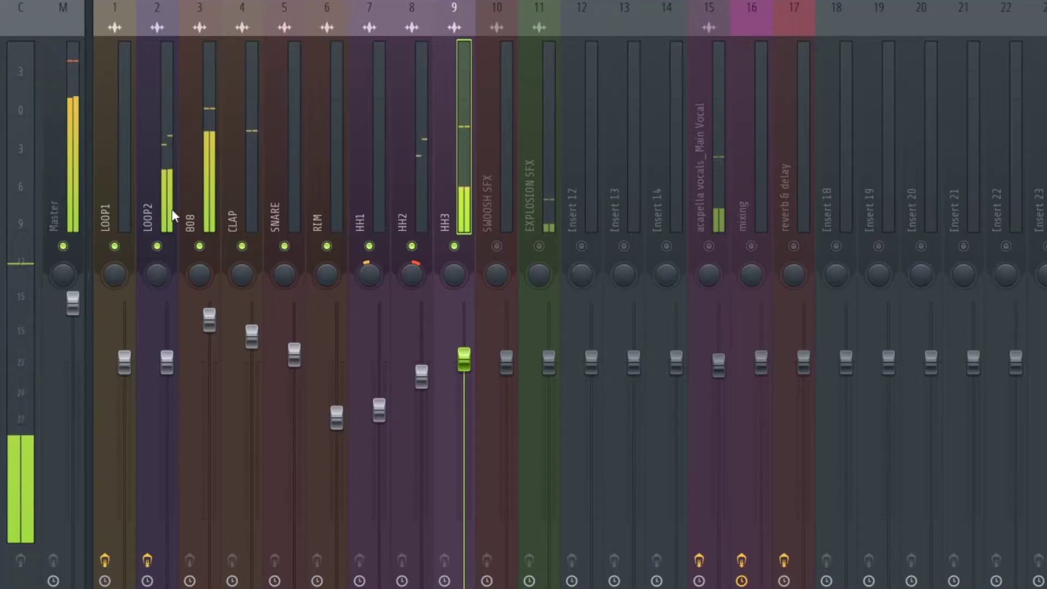
Step: Select the LOOP1 and LOOP2 tracks together and raise both levels to nearly match the 808 fader
left_click(171, 215)
key("shift+Left")
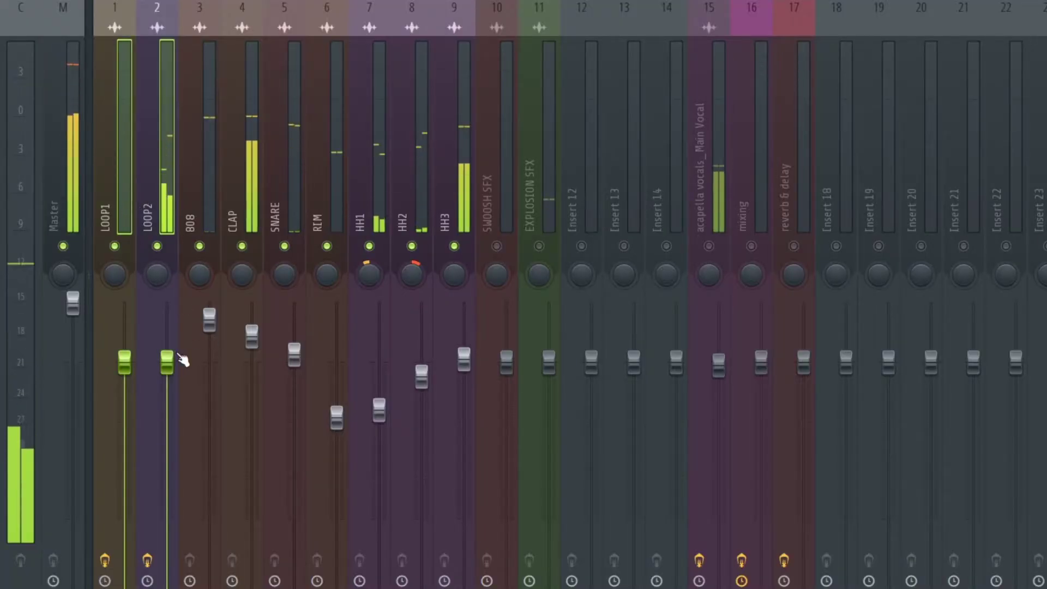
left_click_drag(167, 343, 167, 337)
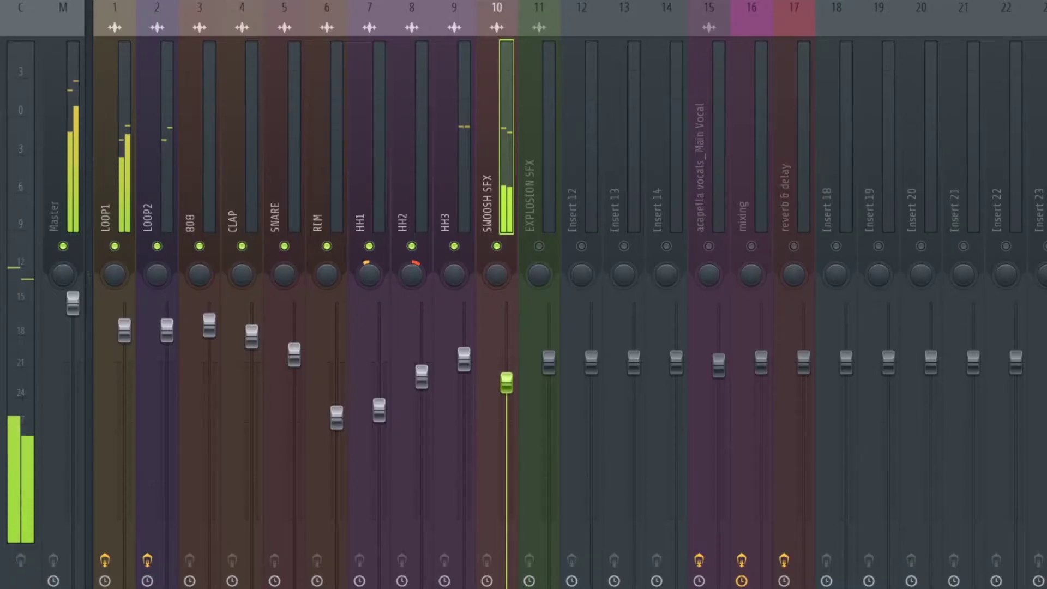
Step: Lower the SWOOSH SFX and EXPLOSION SFX levels, and raise the main vocal, mixing, and reverb & delay tracks together slightly
left_click_drag(507, 416, 506, 407)
left_click_drag(549, 363, 549, 376)
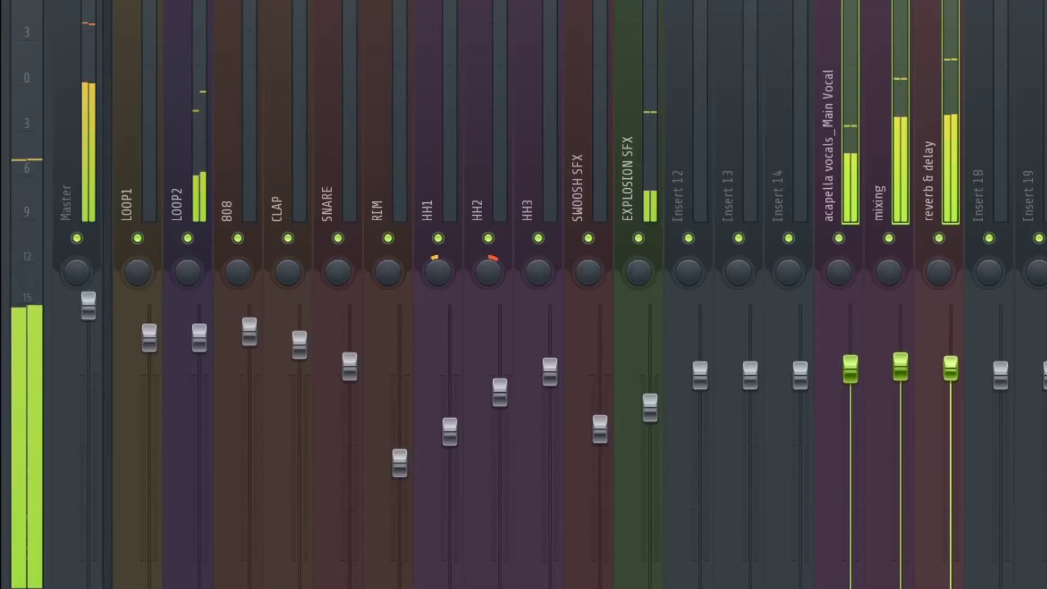
left_click_drag(950, 375, 947, 312)
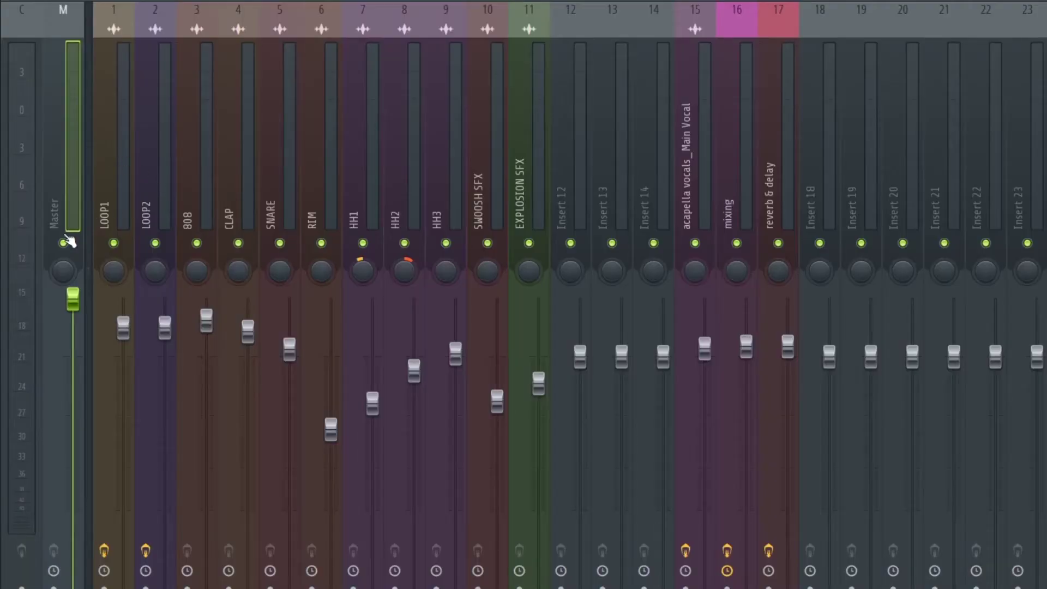
Step: Load iZotope Ozone 5 in the first effect slot of the Master track
right_click(73, 300)
left_click(96, 313)
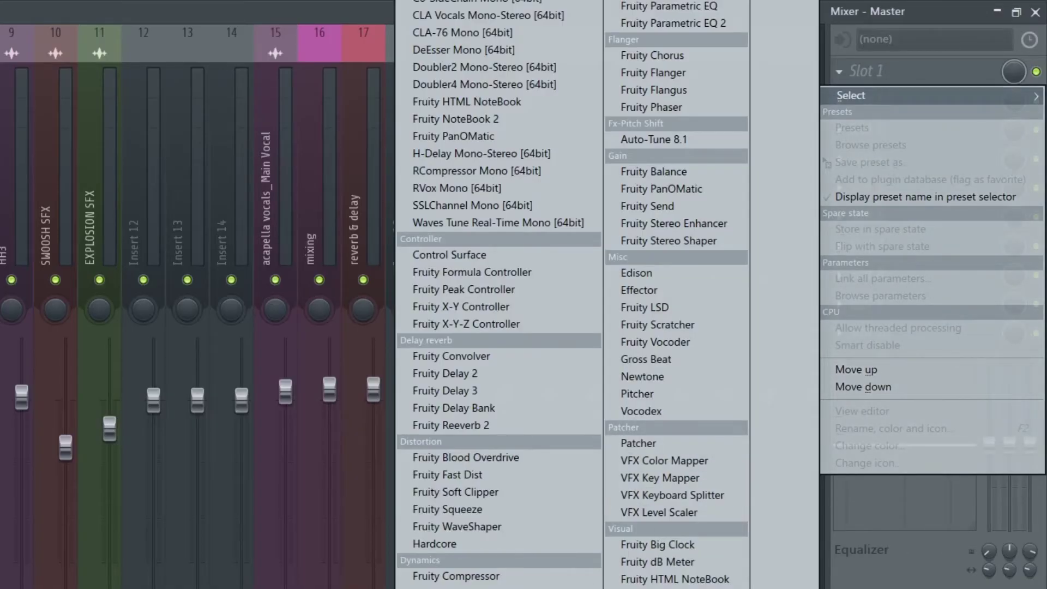
left_click(638, 495)
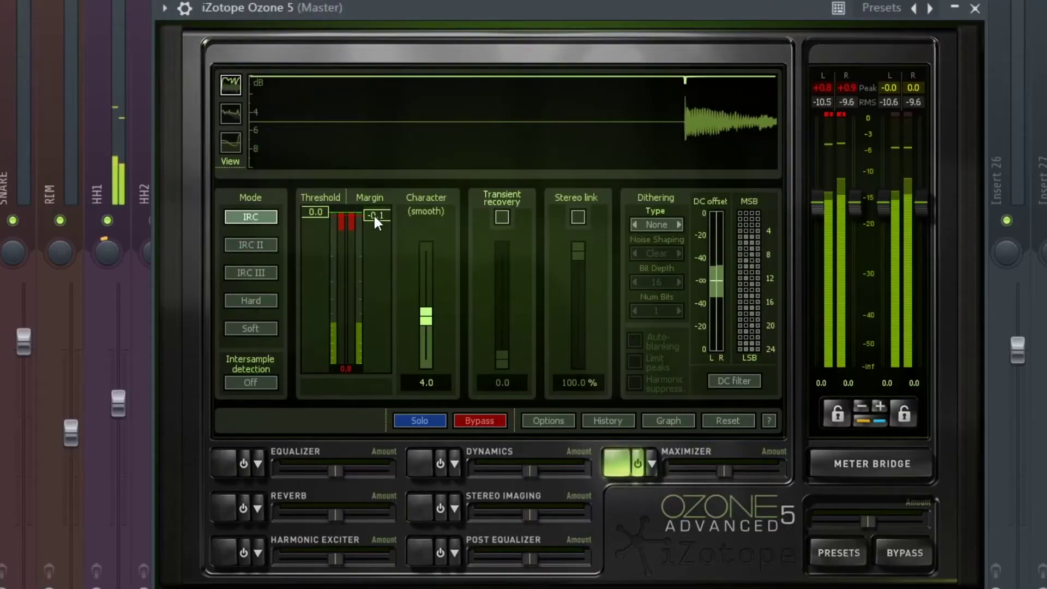
Step: In Ozone 5's Maximizer on the Master, set the margin to -0.2 and the threshold to about -7.2
left_click_drag(374, 214, 372, 217)
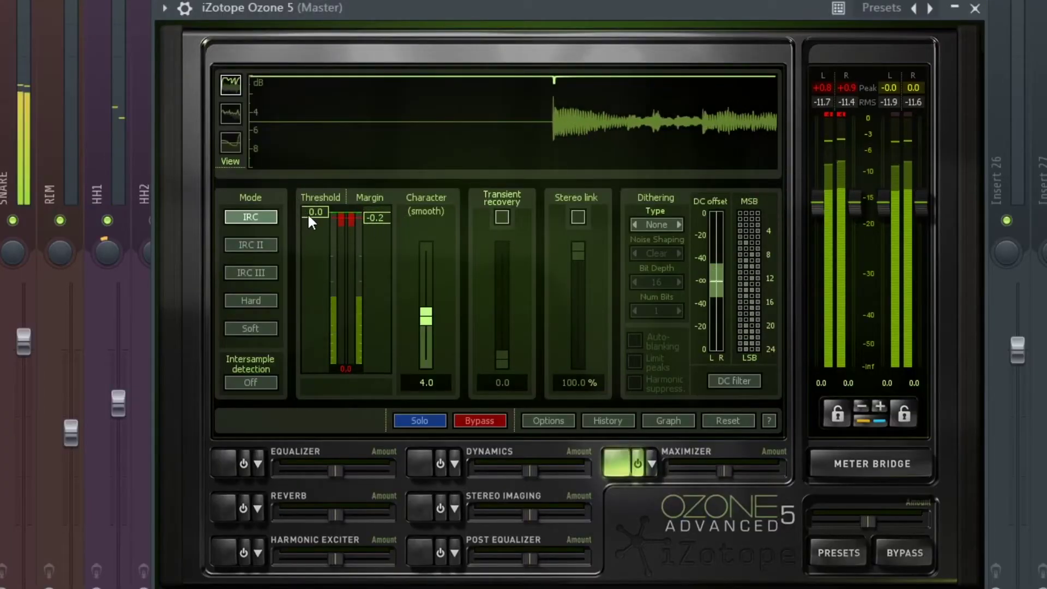
left_click_drag(315, 216, 319, 310)
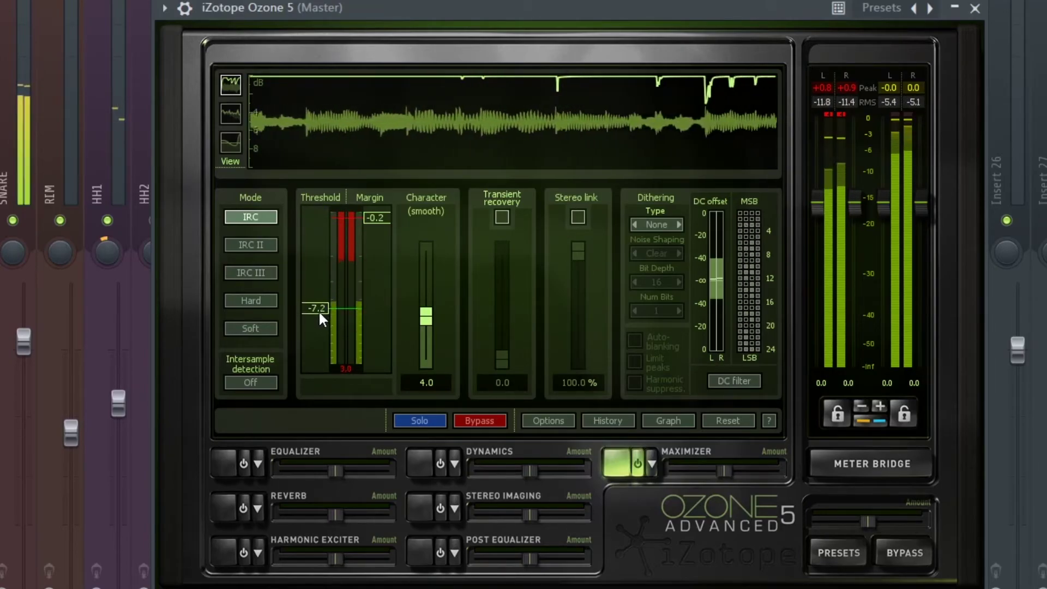